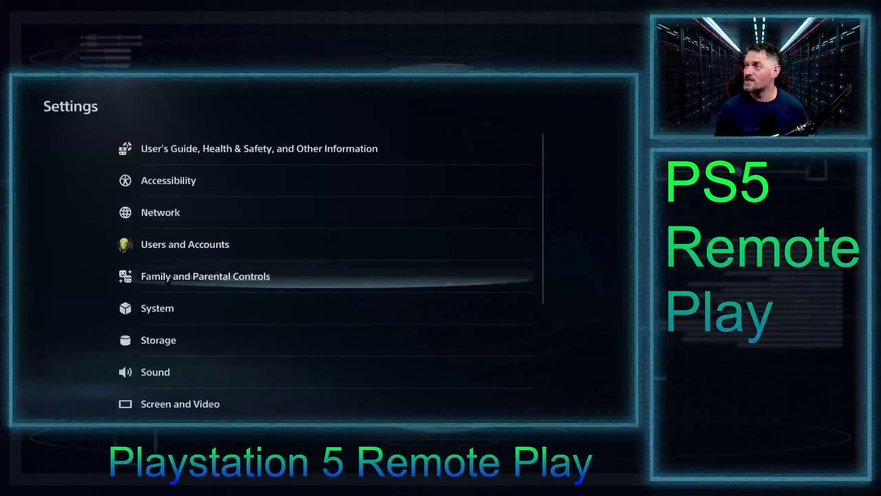
# - Navigate on the PS5 to Settings > System > Remote Play and highlight the Enable Remote Play toggle
pyautogui.press('Down')
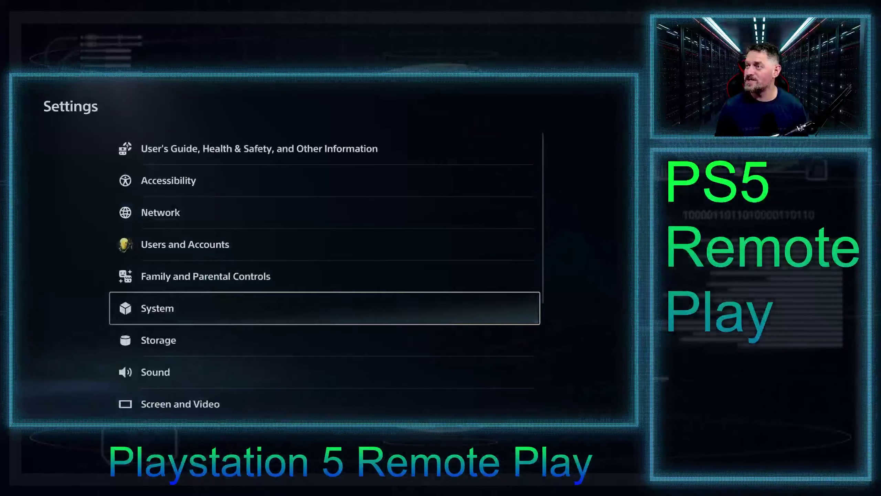
pyautogui.press('Return')
pyautogui.press('Down')
pyautogui.press('Down')
pyautogui.press('Down')
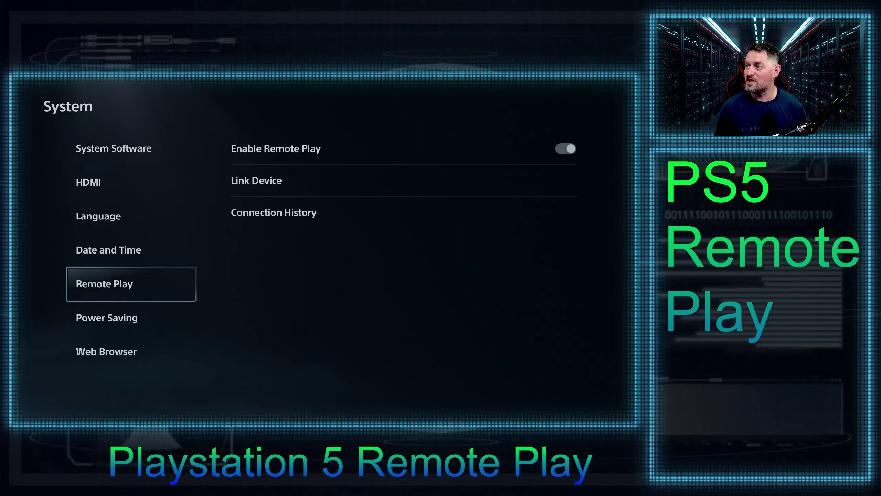
pyautogui.press('Right')
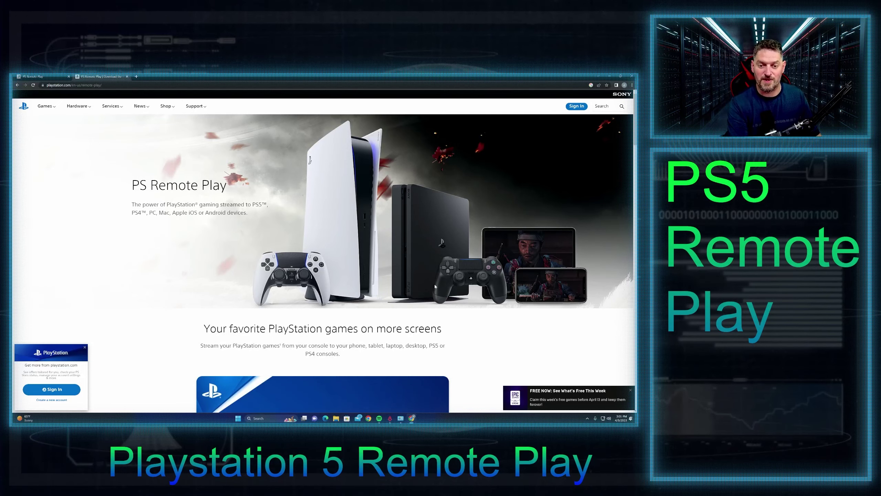
# - Scroll the PS Remote Play page down to the 'Which devices are compatible?' cards
pyautogui.scroll(-10, 383, 256)
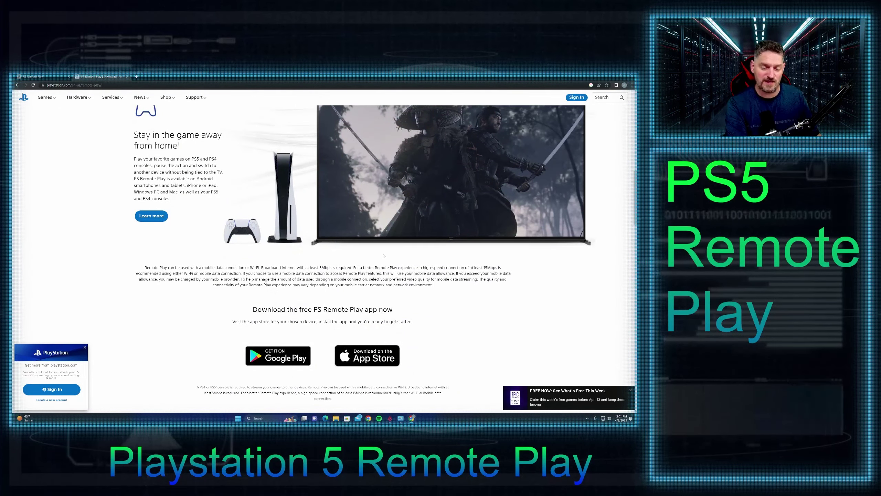
pyautogui.scroll(-6, 383, 255)
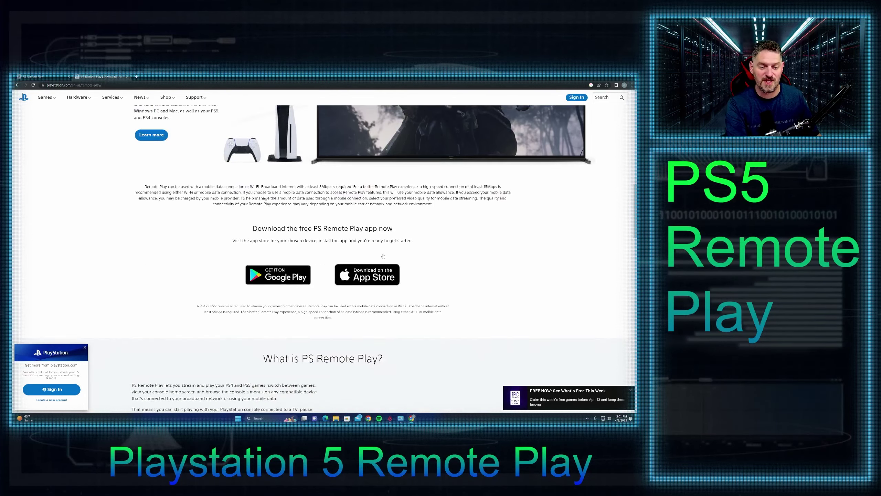
pyautogui.scroll(-10, 398, 261)
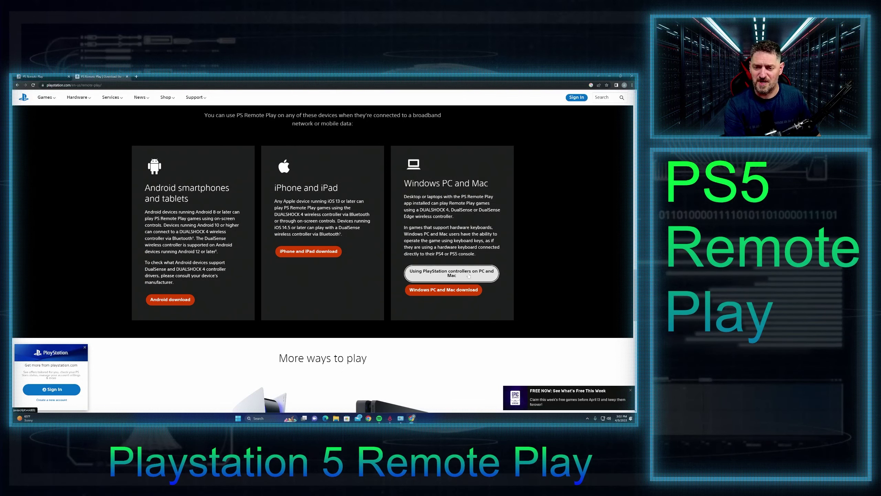
# - Go to the Windows PC and Mac download page and its 'Control your PS5 console from a Windows PC' guide
pyautogui.click(446, 291)
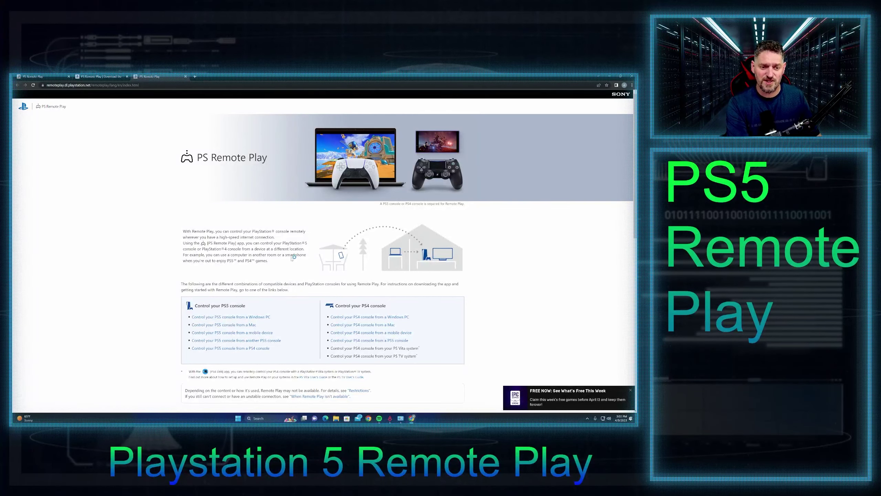
pyautogui.scroll(-2, 285, 266)
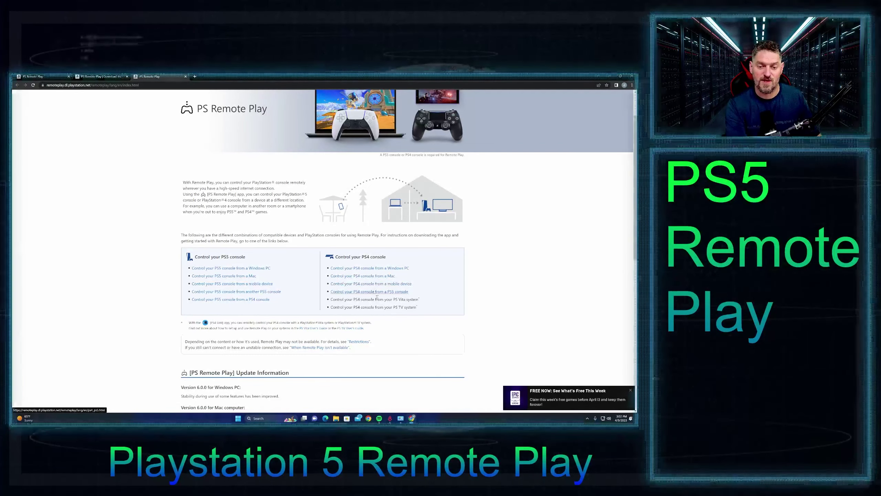
pyautogui.click(228, 268)
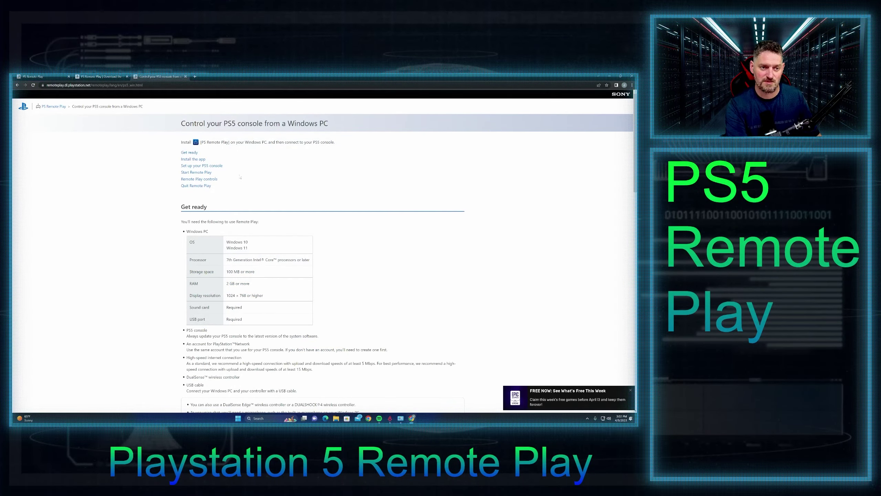
# - Scroll down to Install the app and tick the licence agreement checkbox
pyautogui.scroll(-3, 229, 270)
pyautogui.scroll(3, 243, 222)
pyautogui.scroll(-1, 212, 202)
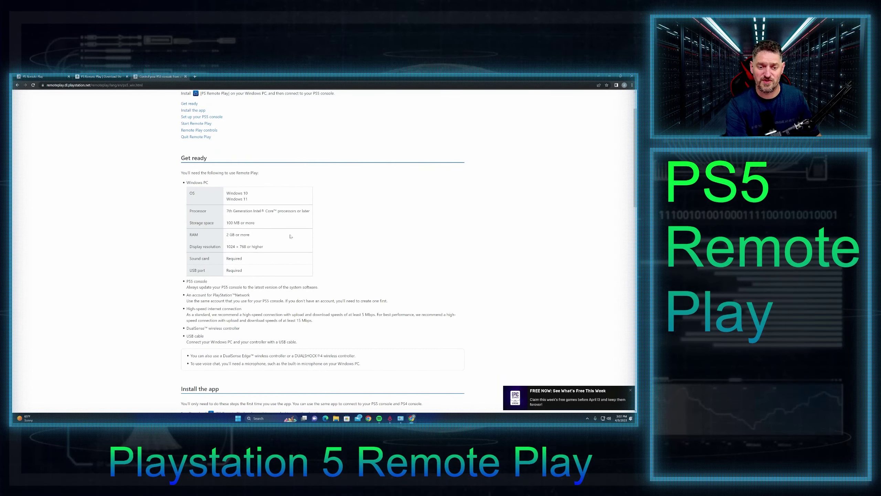
pyautogui.scroll(-2, 274, 227)
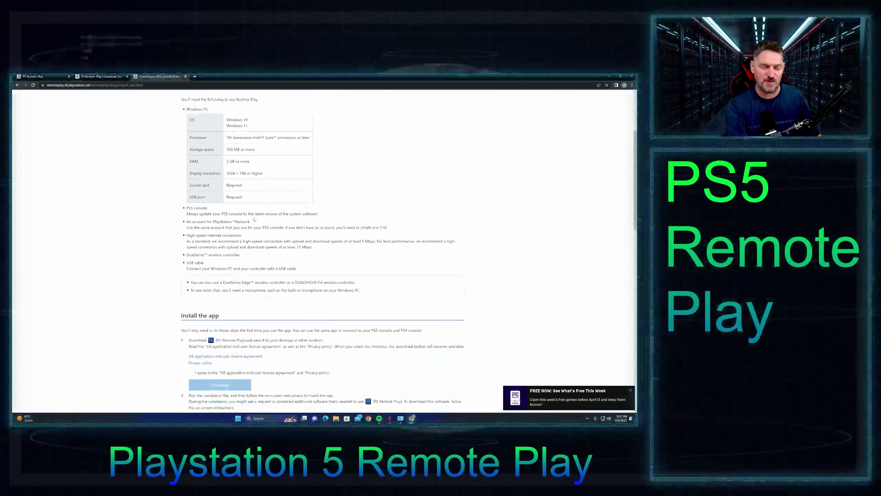
pyautogui.scroll(-4, 273, 213)
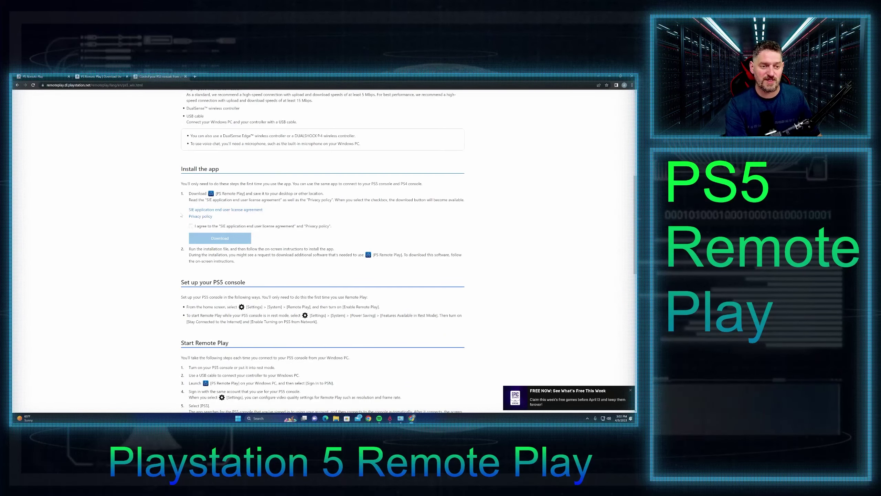
pyautogui.click(190, 226)
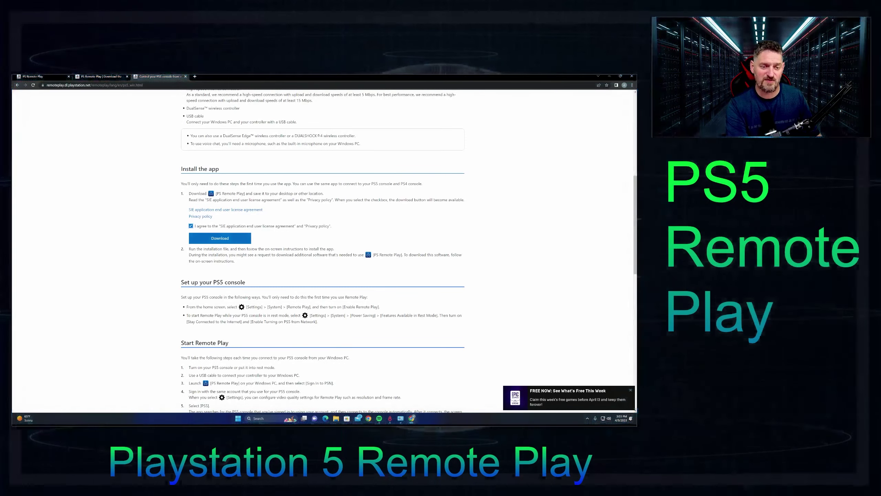
# - Download the PS Remote Play installer and run it, allowing it to make changes
pyautogui.click(222, 238)
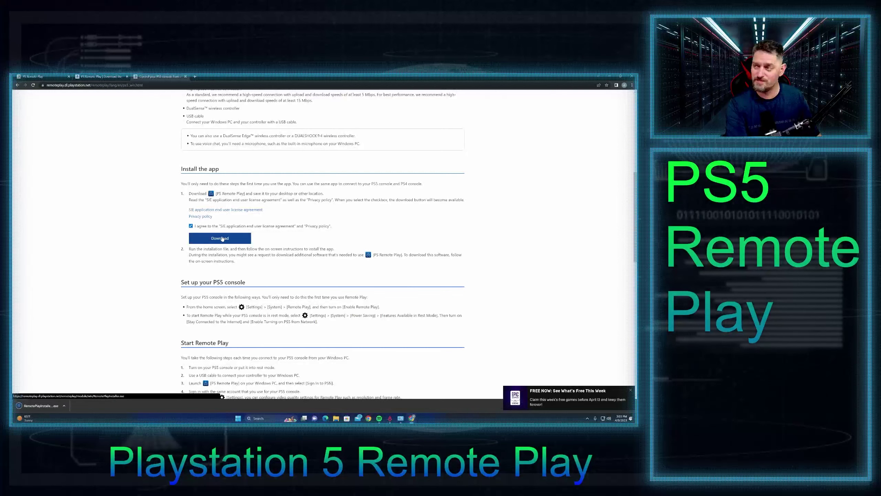
pyautogui.click(41, 406)
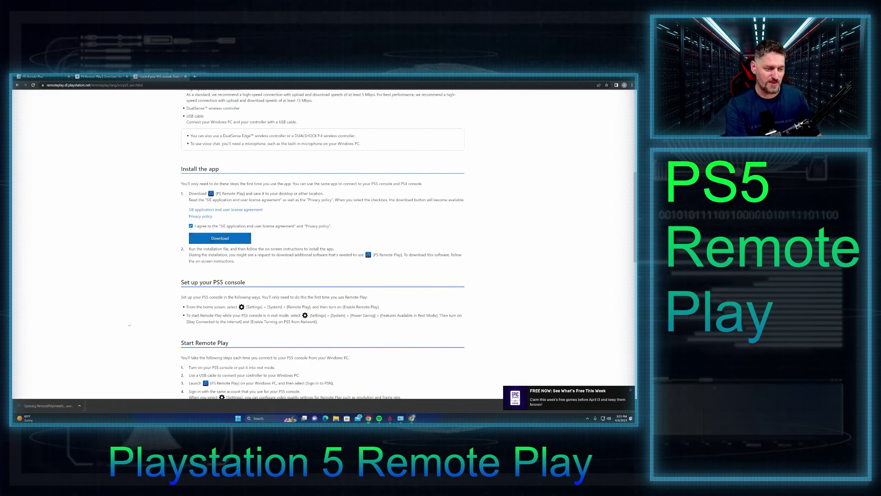
pyautogui.click(342, 258)
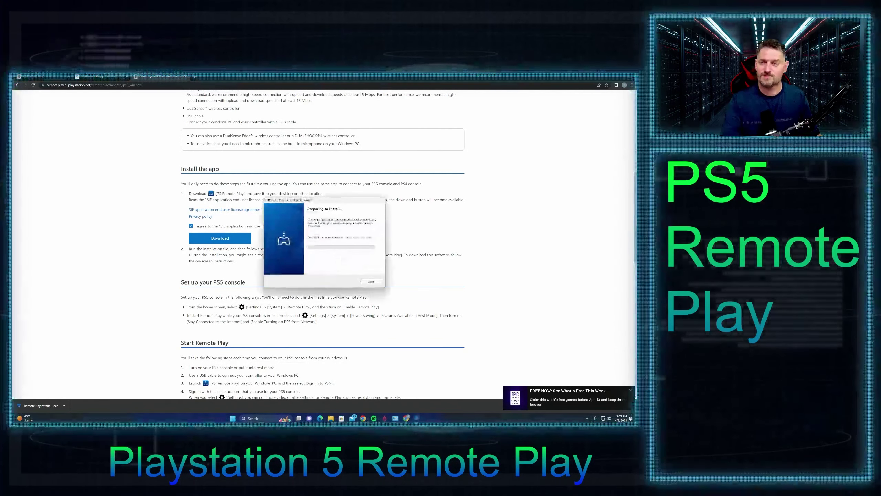
# - Install PS Remote Play to the default folder and finish with the app launching
pyautogui.click(350, 285)
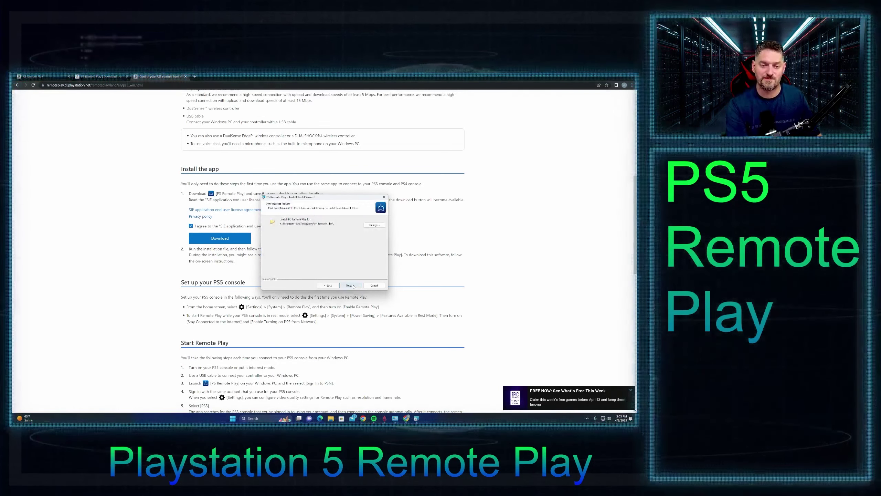
pyautogui.click(351, 286)
pyautogui.click(350, 285)
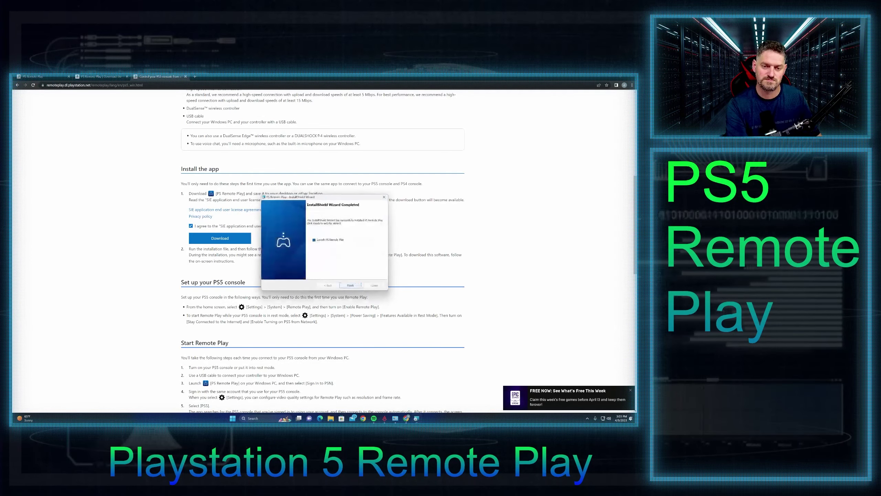
pyautogui.click(351, 285)
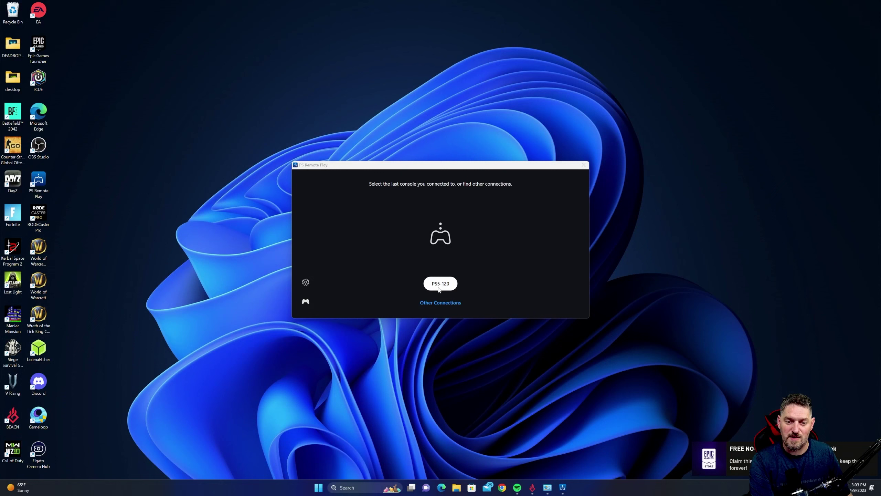
# - Choose Other Connections > PS5, confirm the 'Before connecting' notice, and connect to the console
pyautogui.click(448, 303)
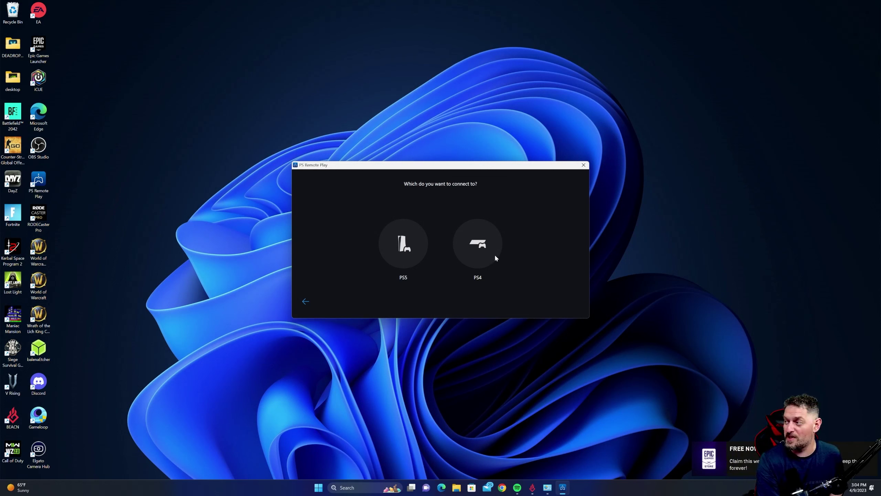
pyautogui.click(406, 250)
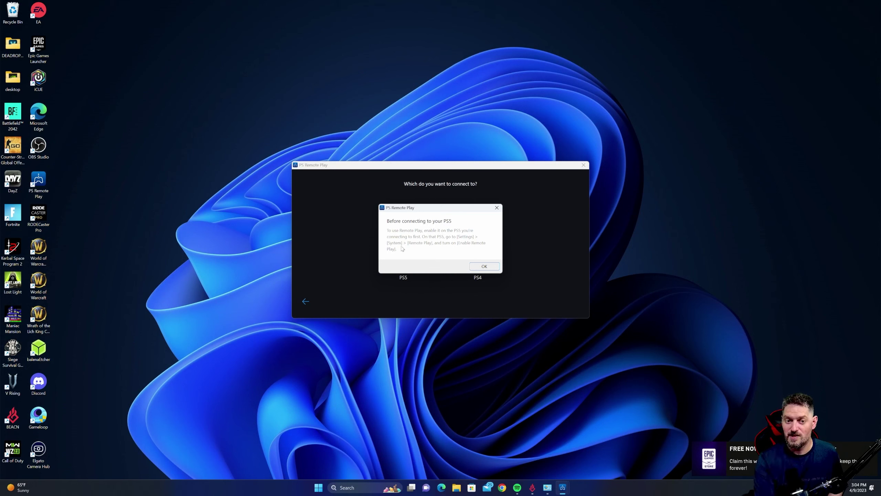
pyautogui.click(492, 266)
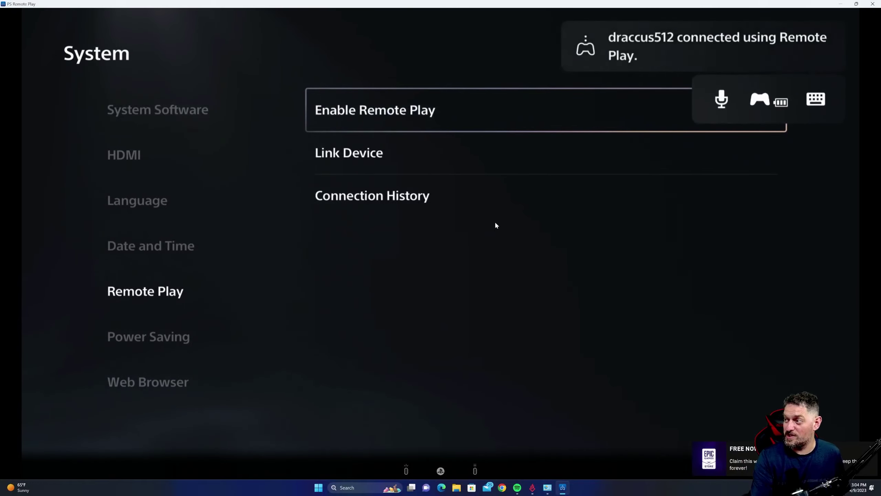
# - Restore the PS5 stream into a desktop window, then switch it to full screen
pyautogui.doubleClick(557, 203)
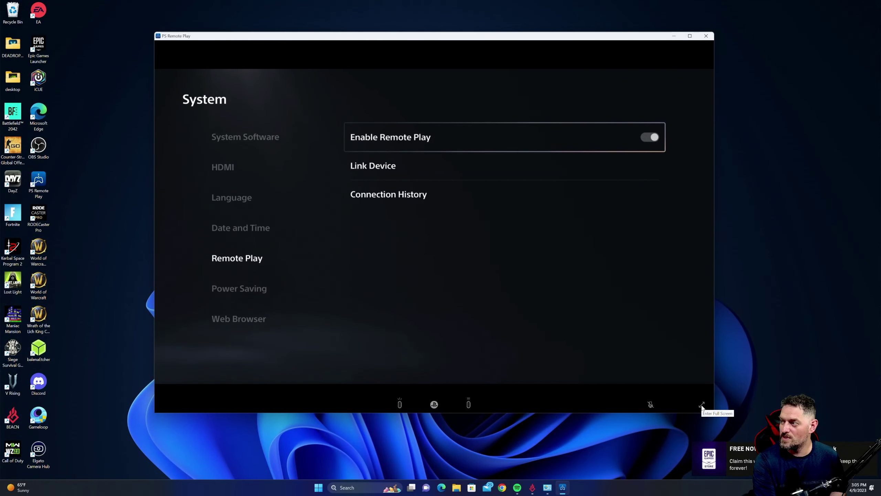
pyautogui.click(702, 405)
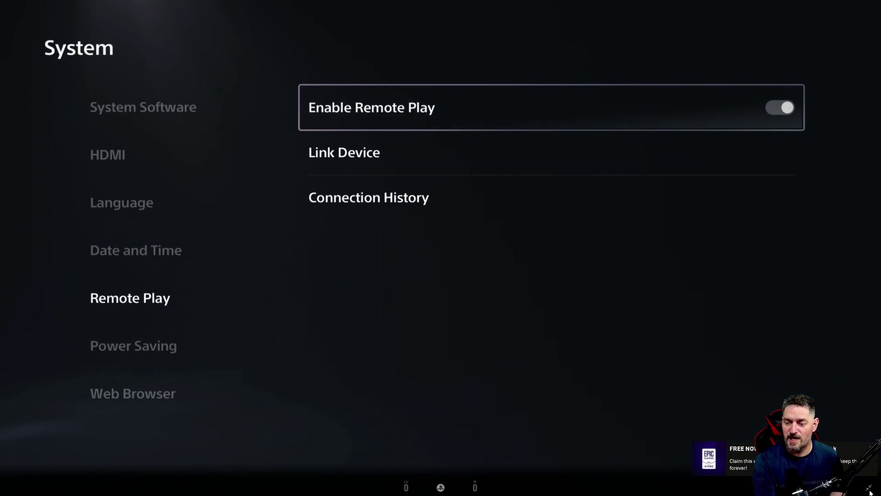
# - Exit full screen with Esc so the PS5 stream runs in a desktop window
pyautogui.press('Escape')
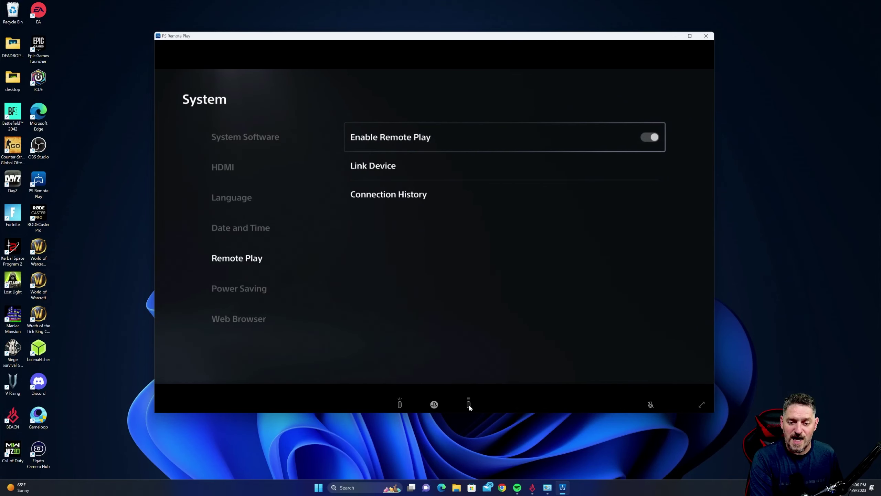
pyautogui.click(434, 404)
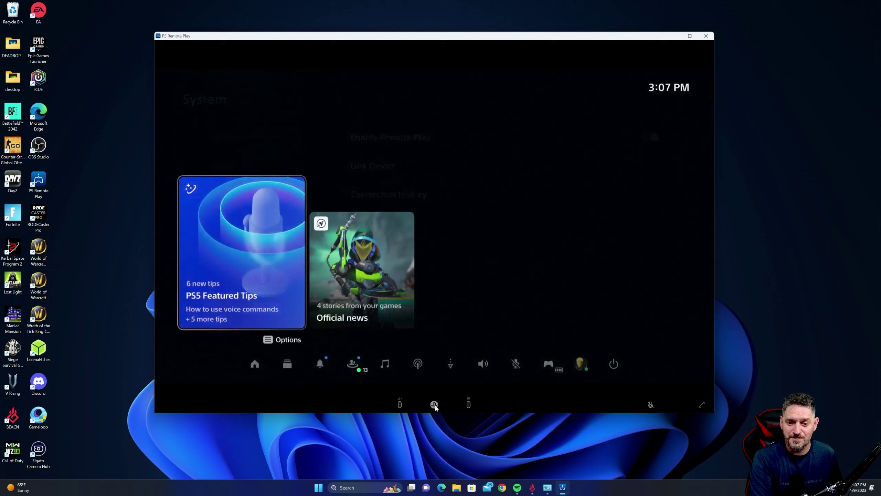
pyautogui.click(400, 404)
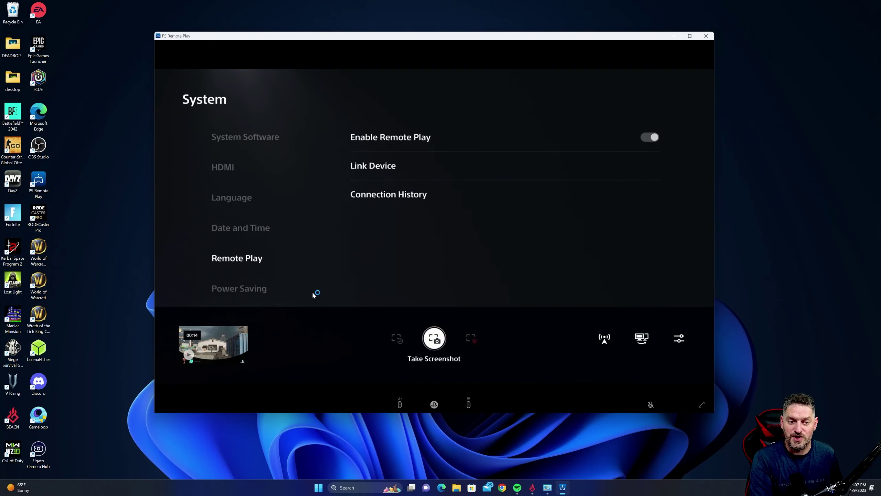
pyautogui.press('Escape')
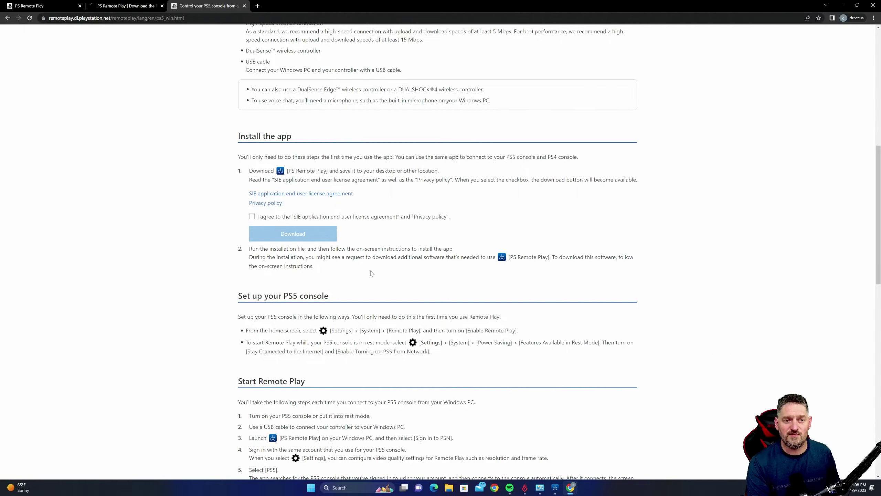
# - Scroll the Windows PC guide to the top, then down to the Remote Play controls and Quit Remote Play sections
pyautogui.scroll(1, 378, 273)
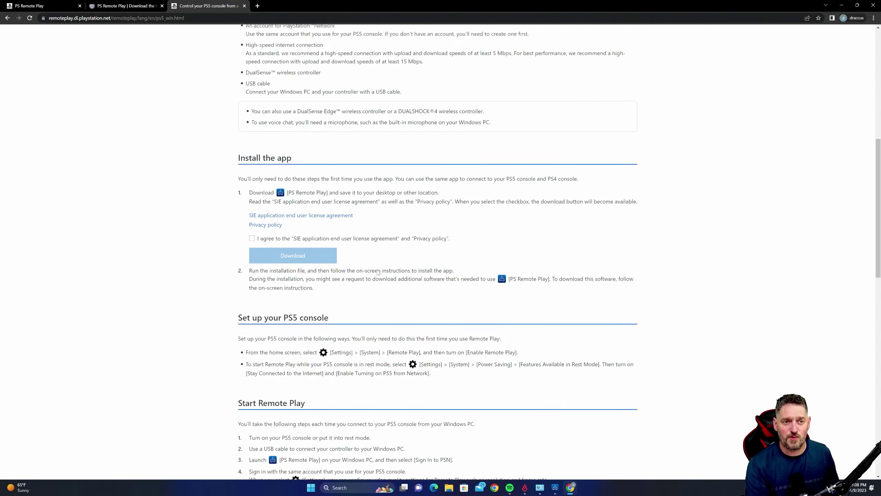
pyautogui.scroll(5, 379, 273)
pyautogui.scroll(6, 378, 262)
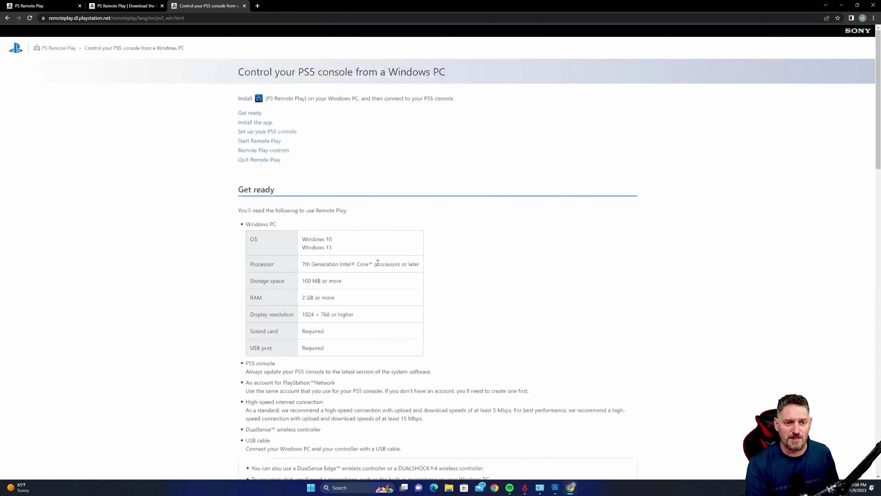
pyautogui.scroll(-19, 376, 262)
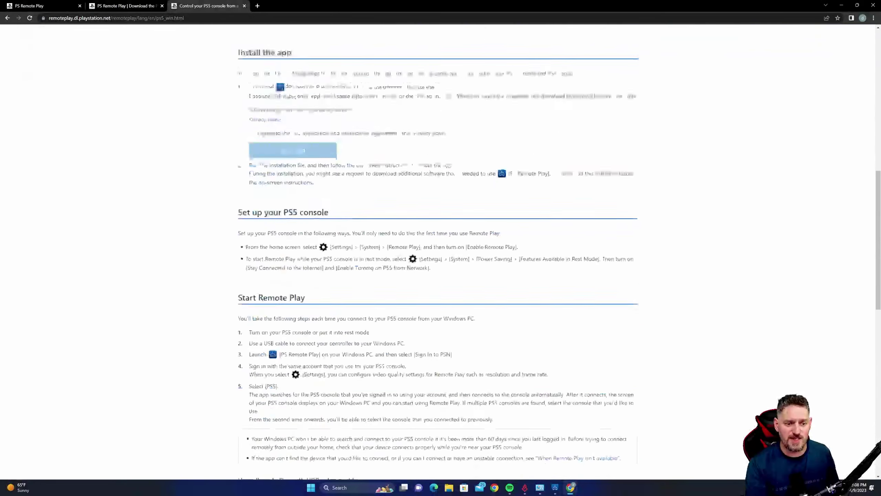
pyautogui.scroll(-8, 359, 196)
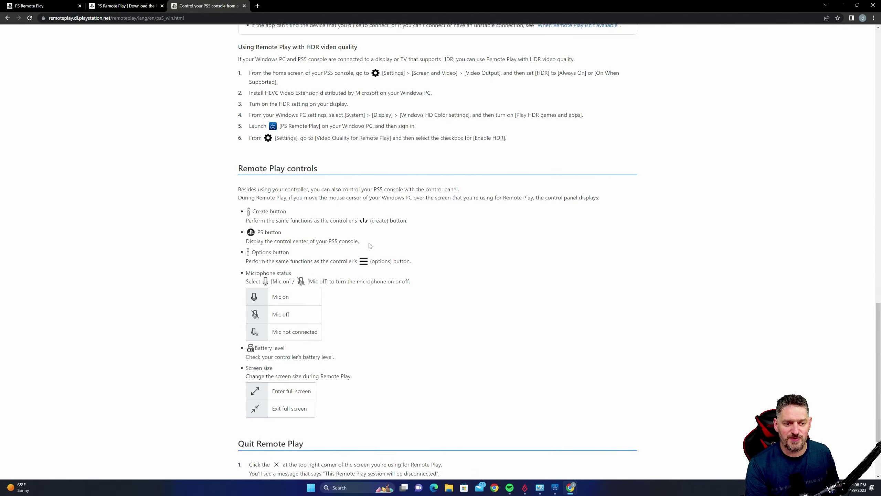
pyautogui.scroll(-3, 400, 215)
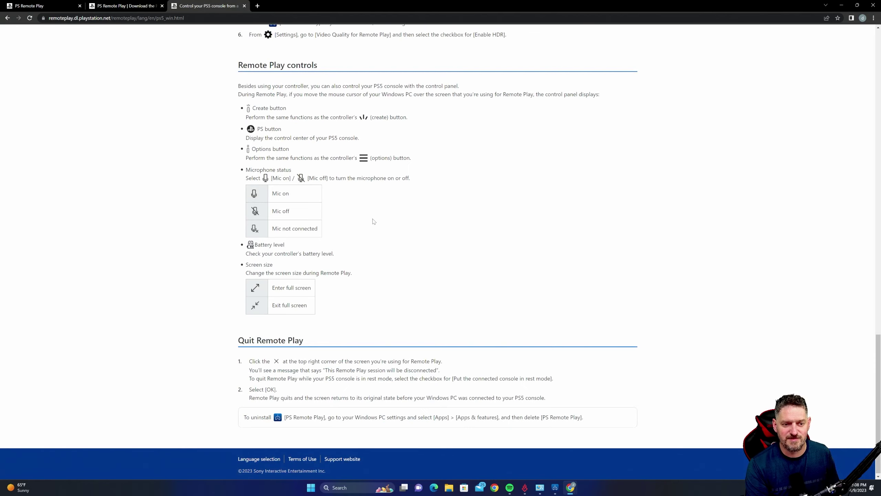